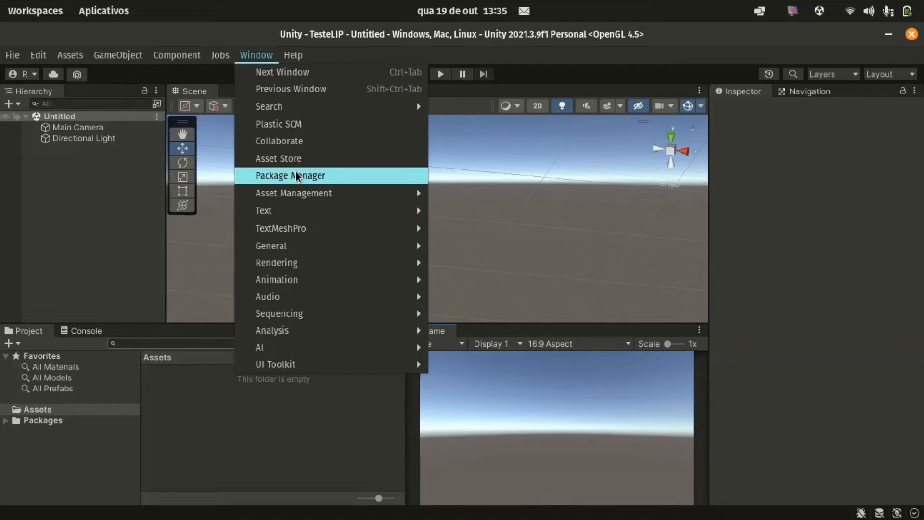
Open the Package Manager, list the Unity Registry packages and search them for "visual".
left_click_drag(733, 73, 865, 74)
left_click(857, 68)
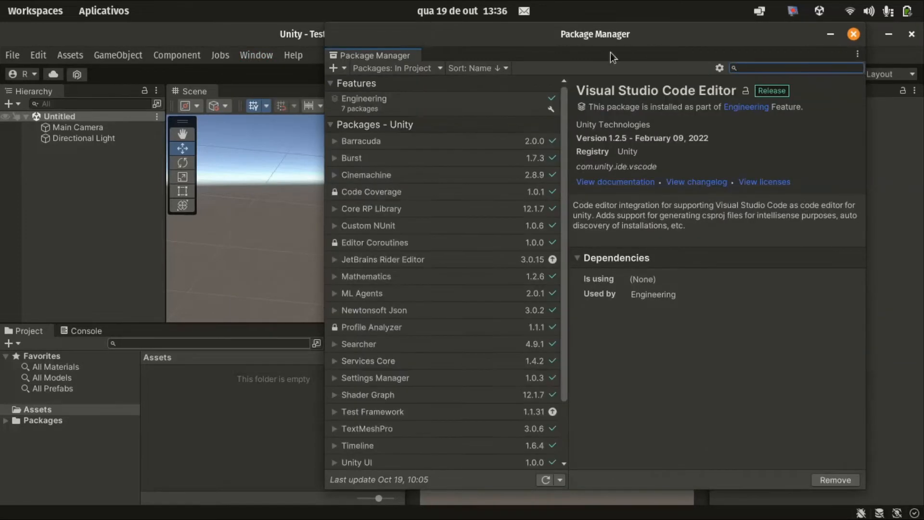
left_click(386, 70)
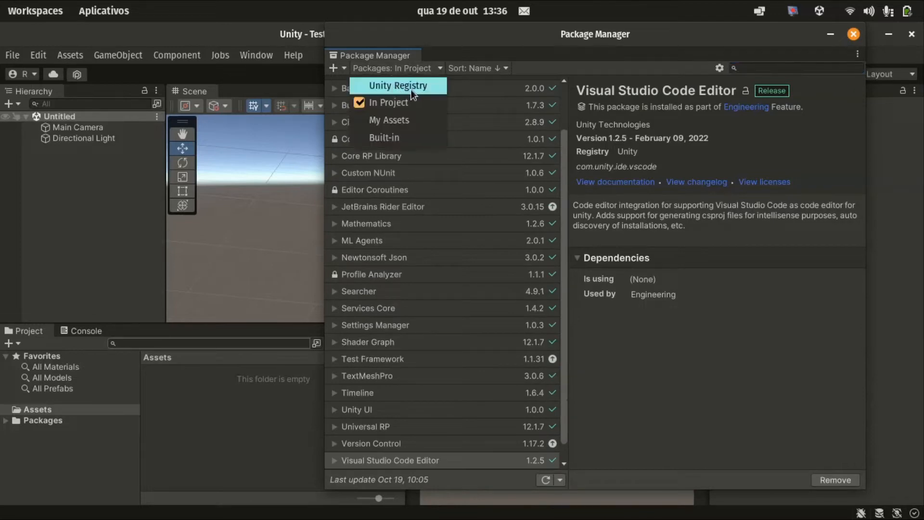
left_click(397, 87)
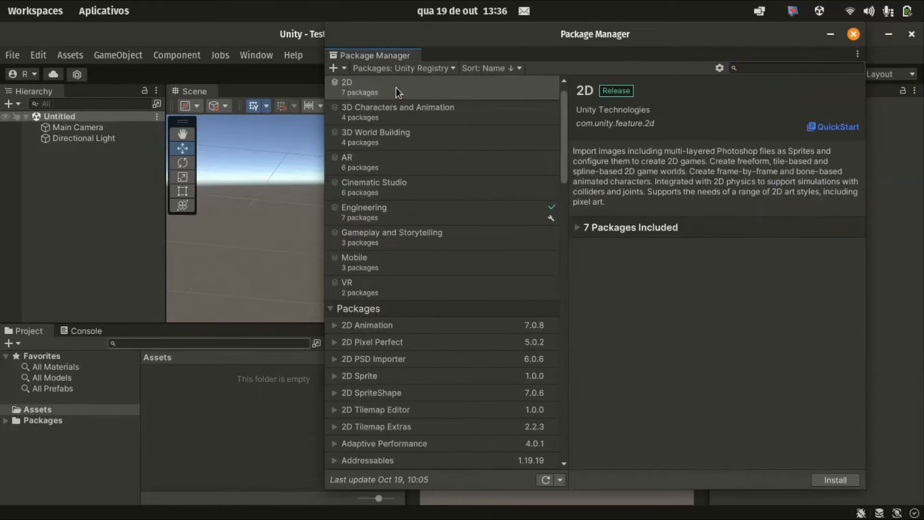
left_click(764, 66)
type("visual")
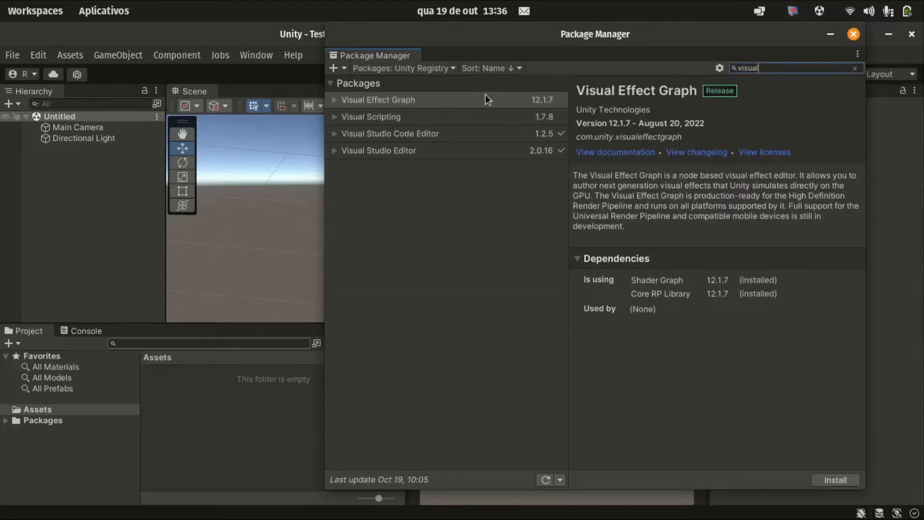
Install the Visual Scripting 1.7.8 package and close the Package Manager.
left_click(375, 116)
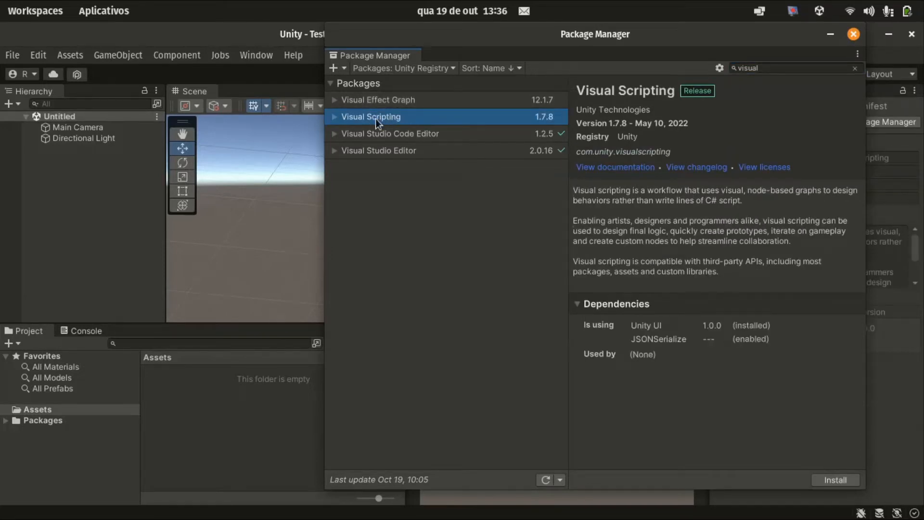
left_click(833, 481)
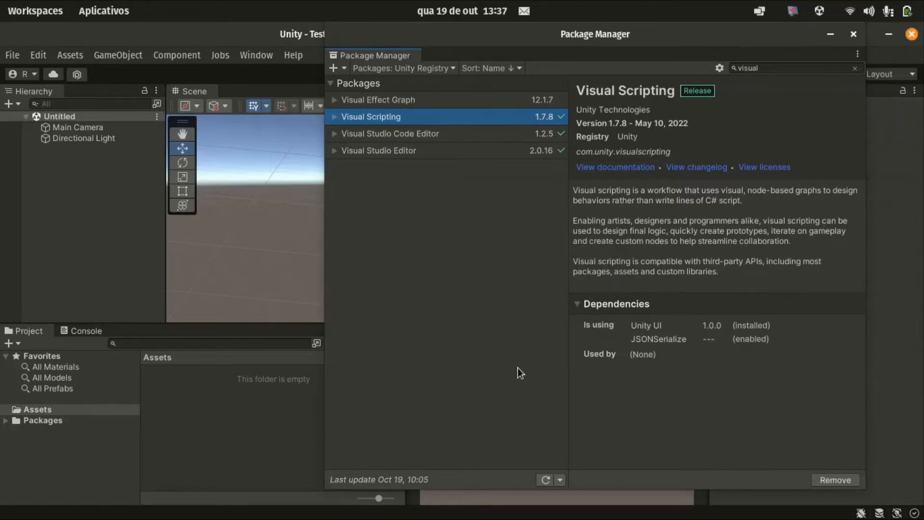
left_click(853, 35)
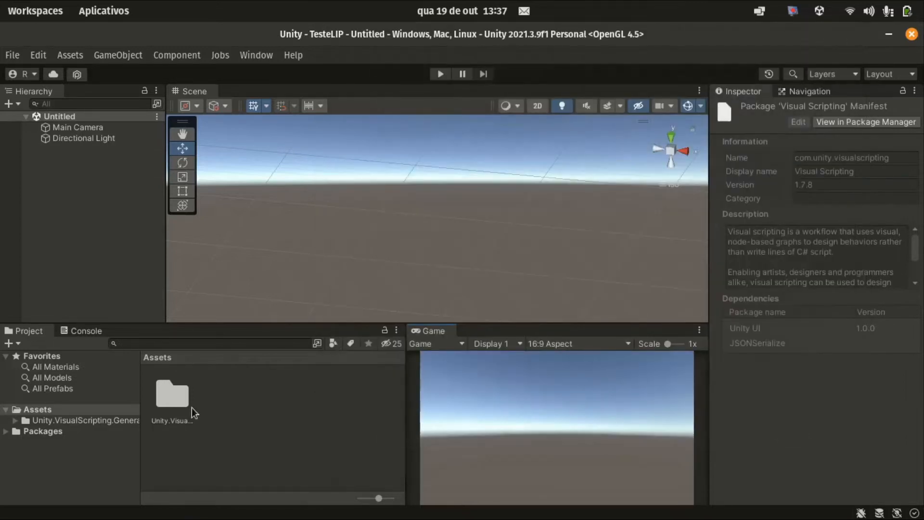
left_click(171, 396)
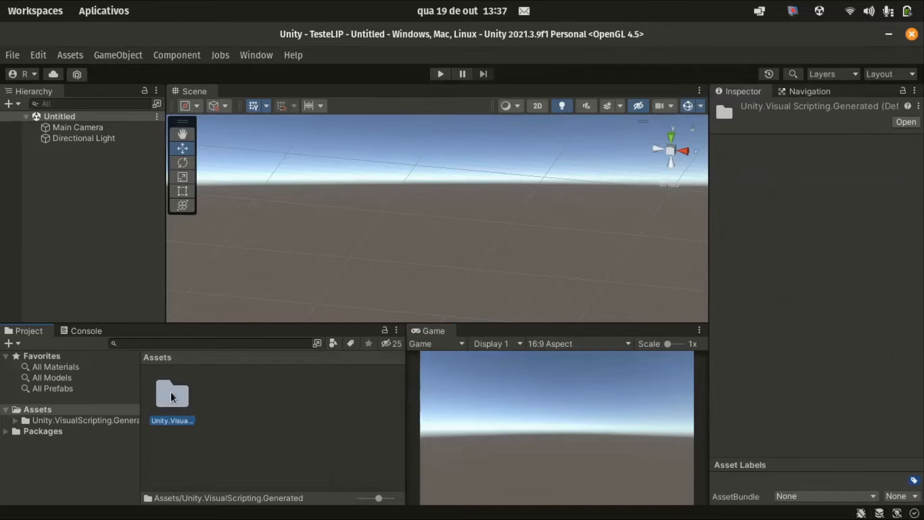
left_click(229, 416)
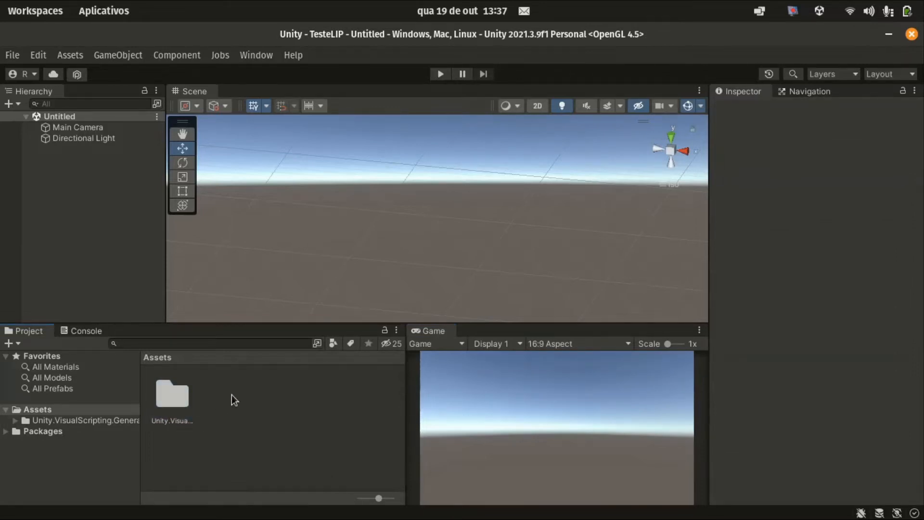
right_click(232, 395)
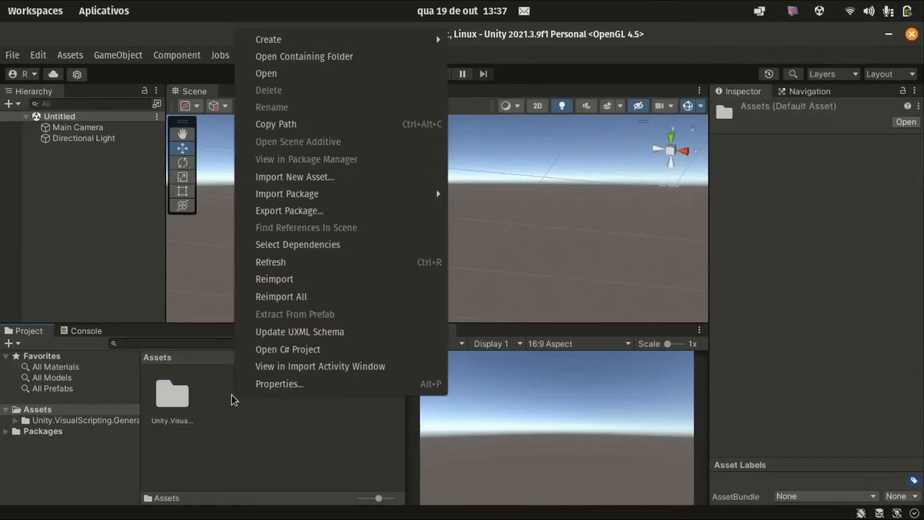
left_click(16, 346)
left_click(16, 345)
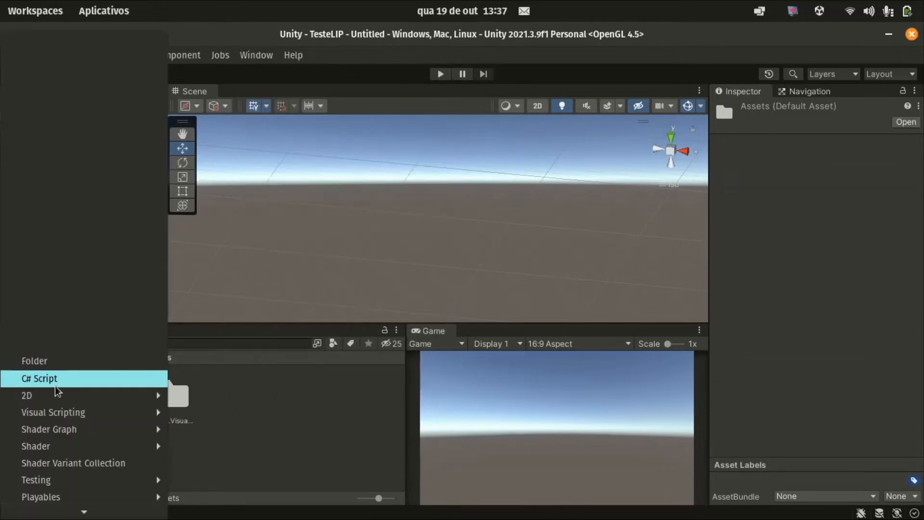
left_click(287, 476)
Create a Visual Scripting Script Graph asset in the Assets folder and name it Teste.
left_click(82, 60)
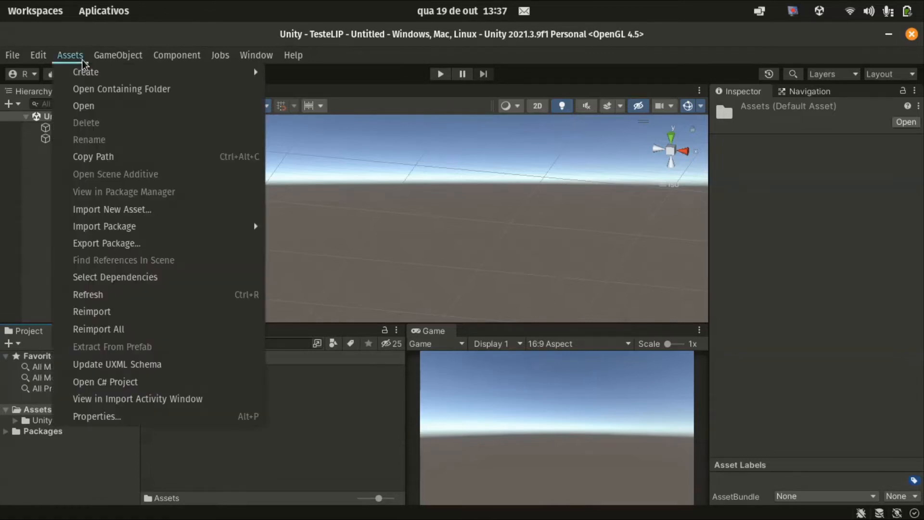
mouse_move(86, 71)
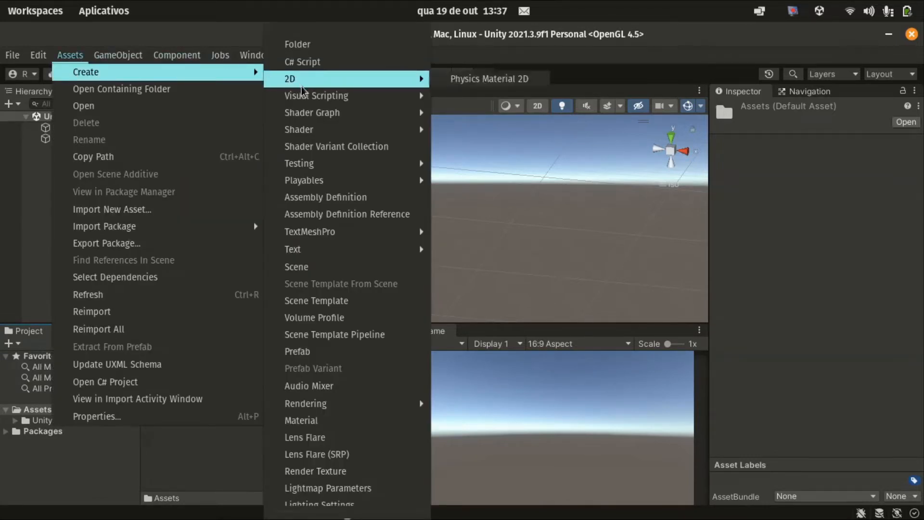
mouse_move(313, 101)
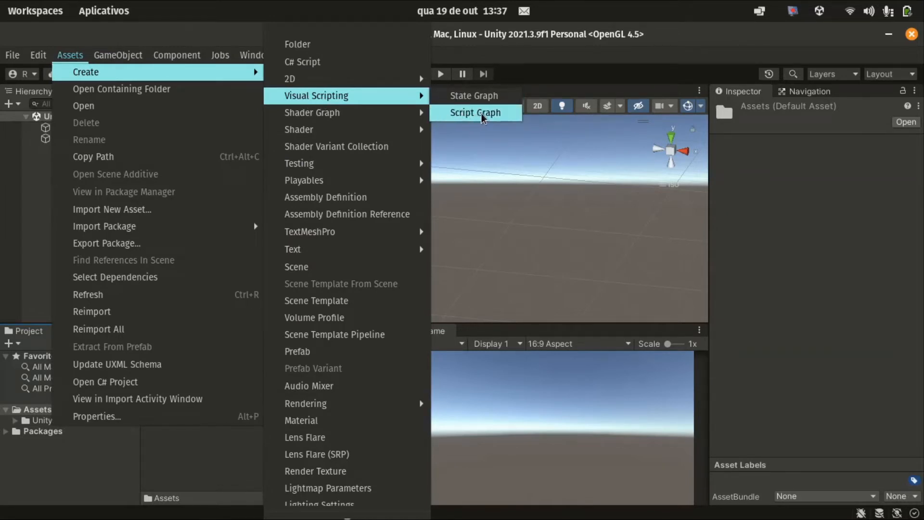
left_click(499, 116)
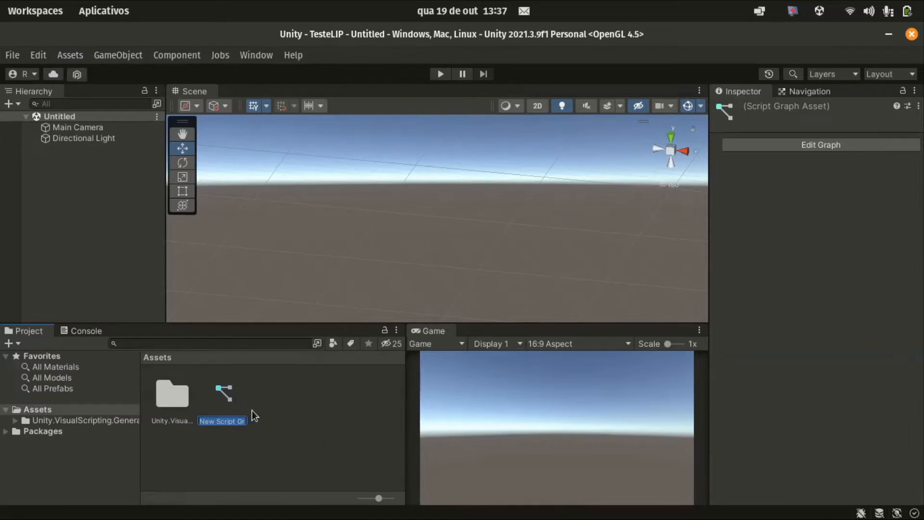
key("BackSpace")
type("Teste")
key("Return")
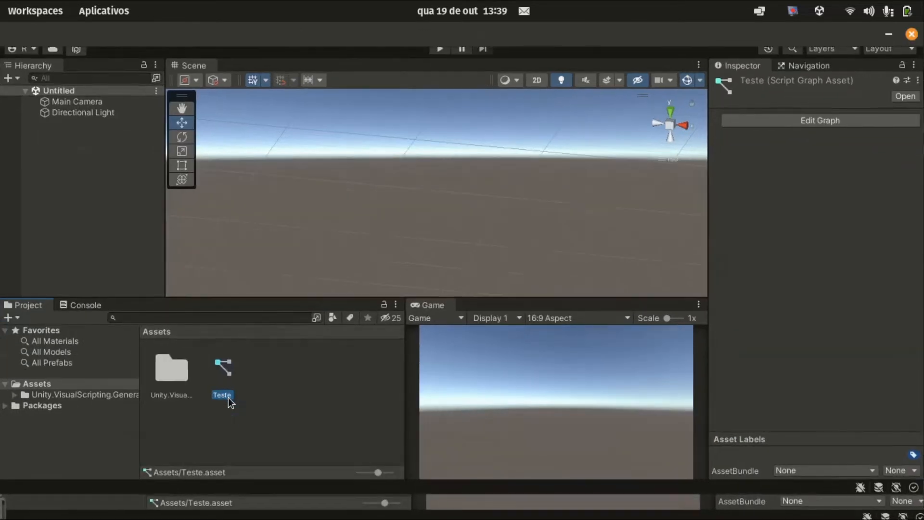
Open the Teste graph for editing in a maximized Script Graph window.
double_click(229, 399)
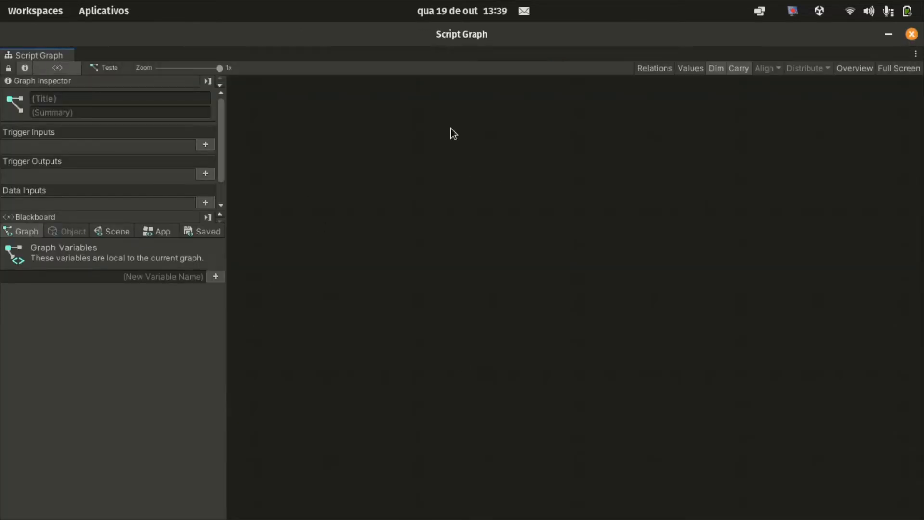
left_click_drag(834, 30, 679, 166)
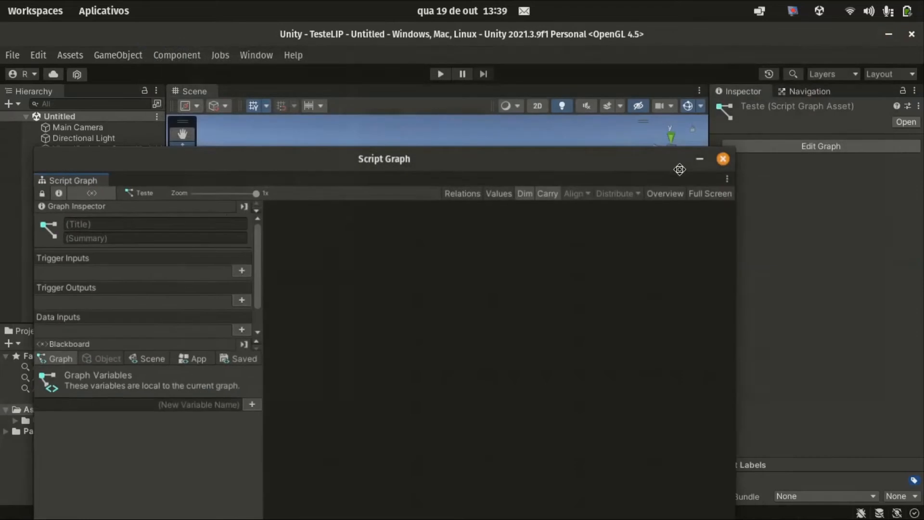
left_click_drag(591, 162, 619, 91)
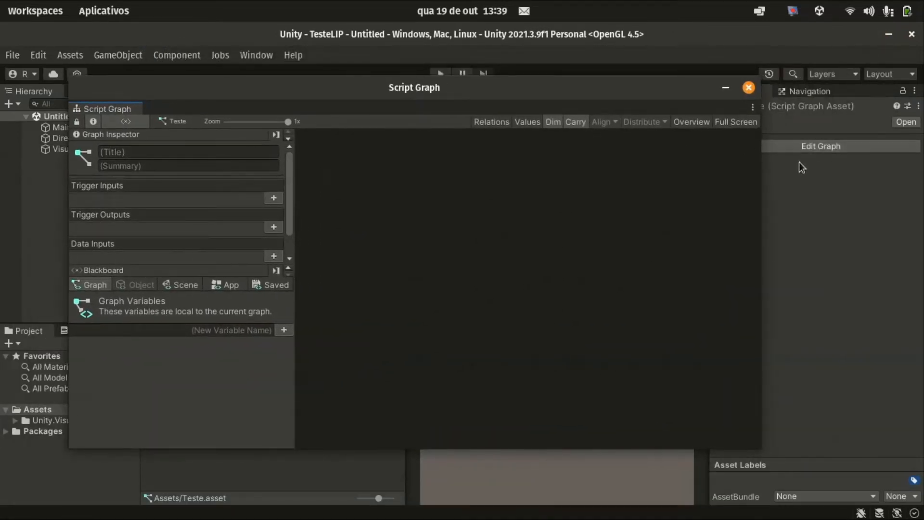
double_click(673, 93)
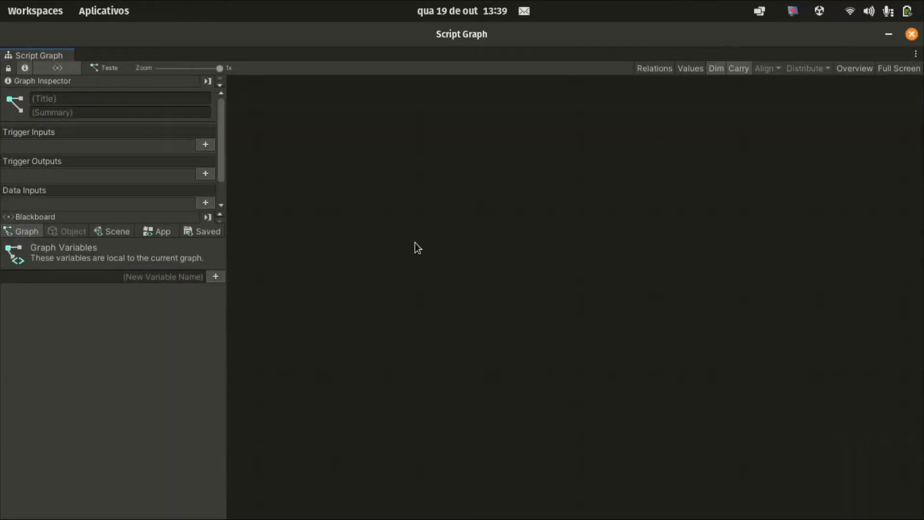
Check the Script Machine setup on the Programação Visual slide and return to the main Unity editor window.
key("ctrl+super+Down")
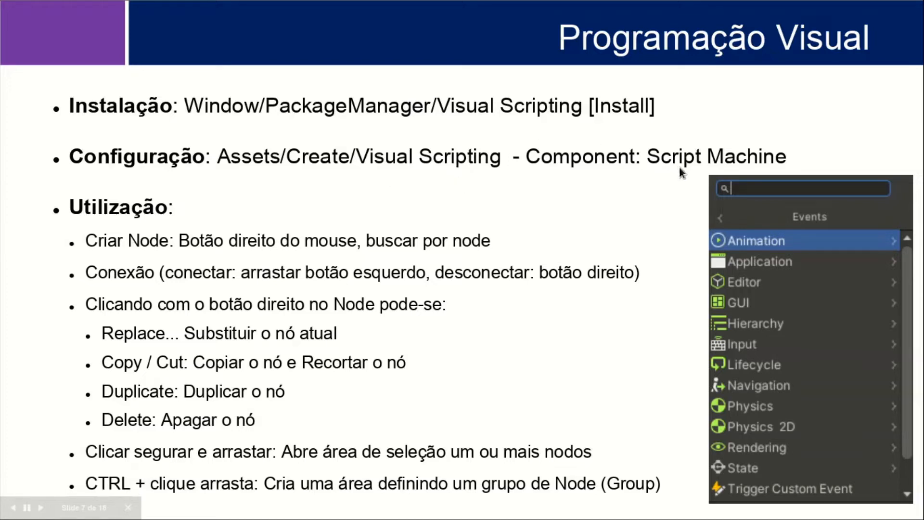
key("alt+Tab")
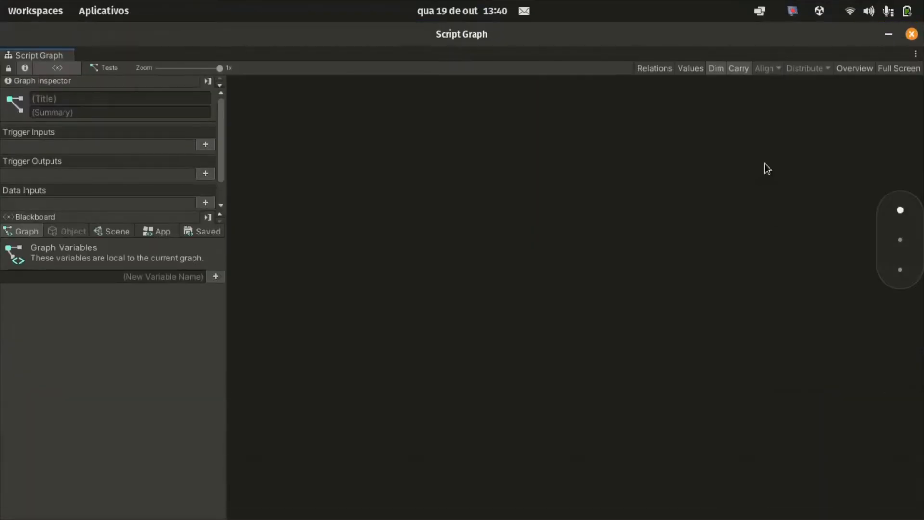
left_click(889, 33)
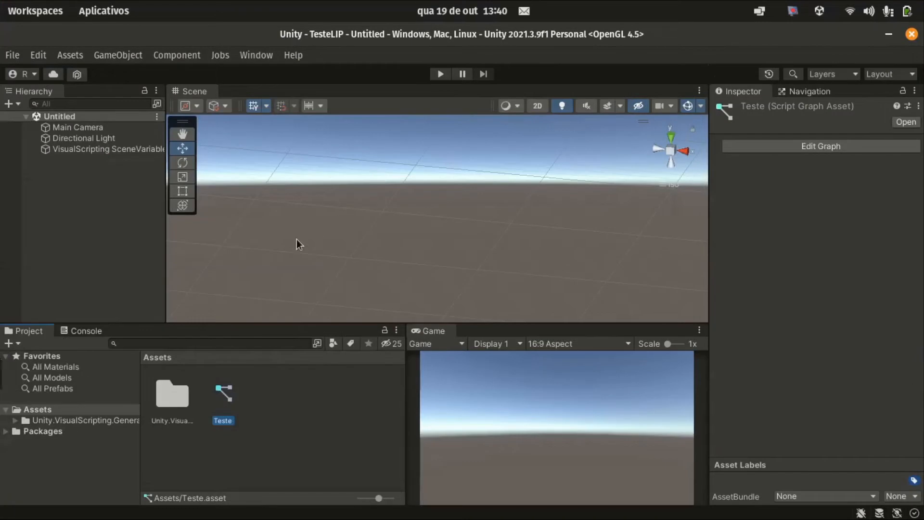
Add a 3D Cube to the scene and reset its Transform to position 0, 0, 0.
left_click(116, 55)
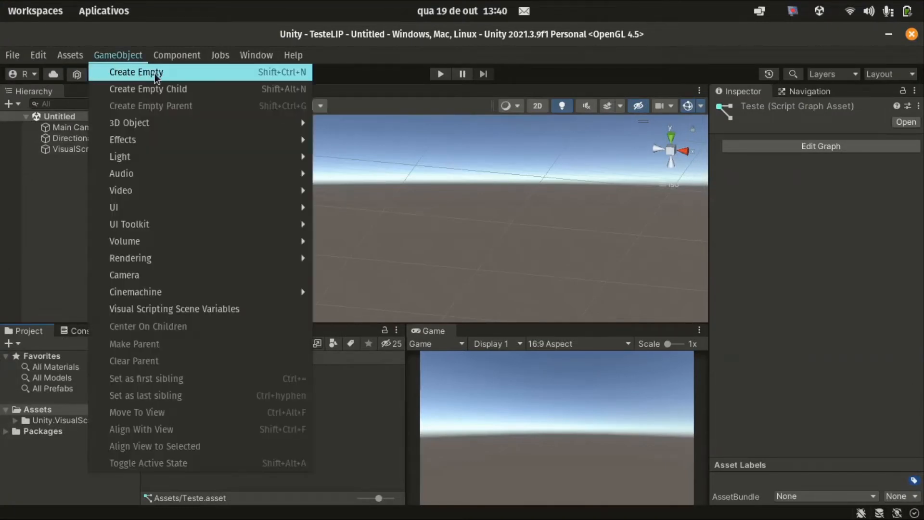
mouse_move(175, 128)
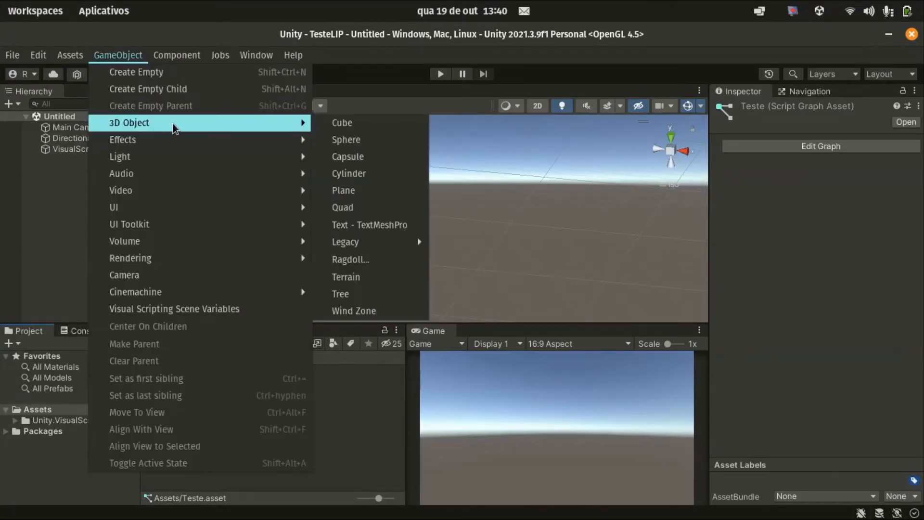
left_click(337, 124)
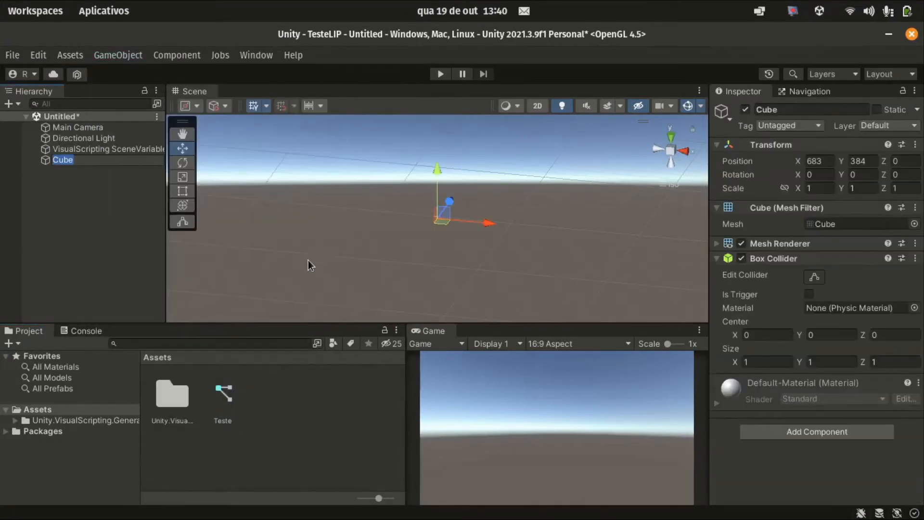
left_click(915, 145)
left_click(865, 159)
left_click(53, 160)
Add a Script Machine component to the Cube and assign the Teste script graph to it.
left_click(716, 259)
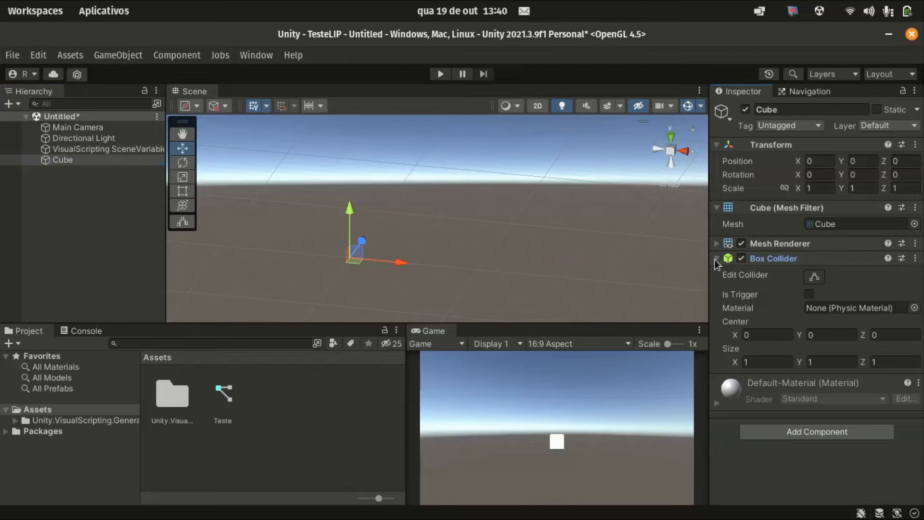
left_click(820, 323)
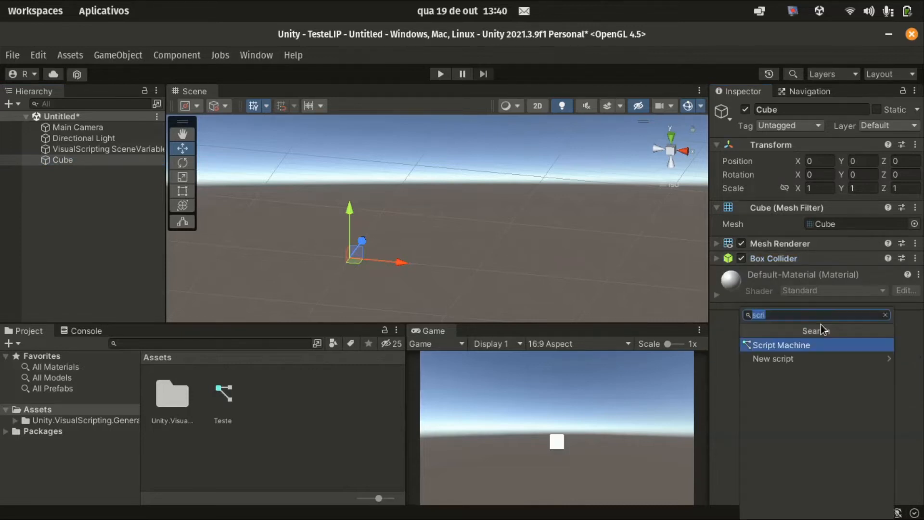
key("BackSpace")
type("scrip")
left_click(793, 346)
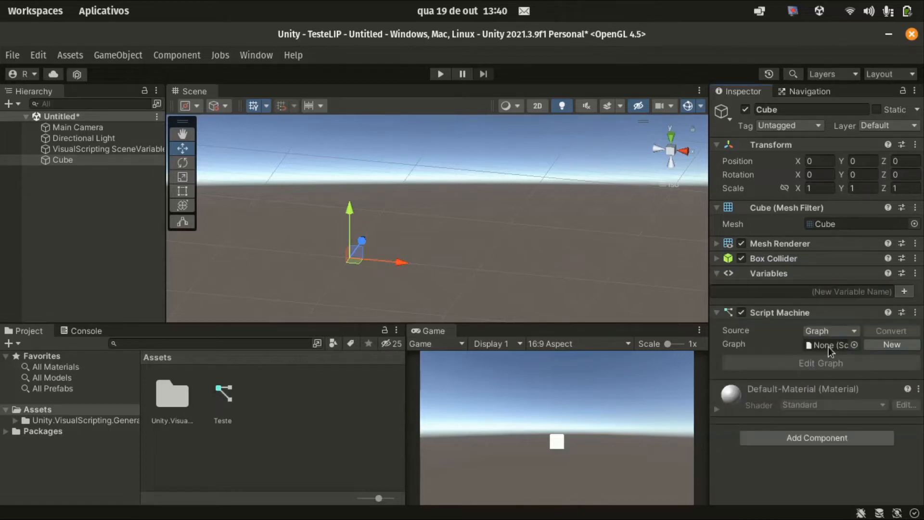
left_click_drag(236, 385, 829, 346)
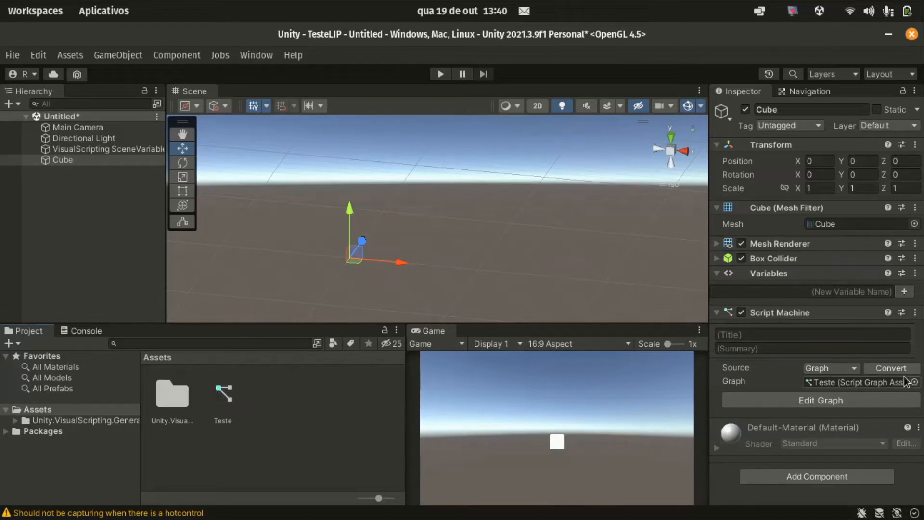
View the Cube's graph in the Script Graph window and switch to the Programação Visual slide.
mouse_move(14, 424)
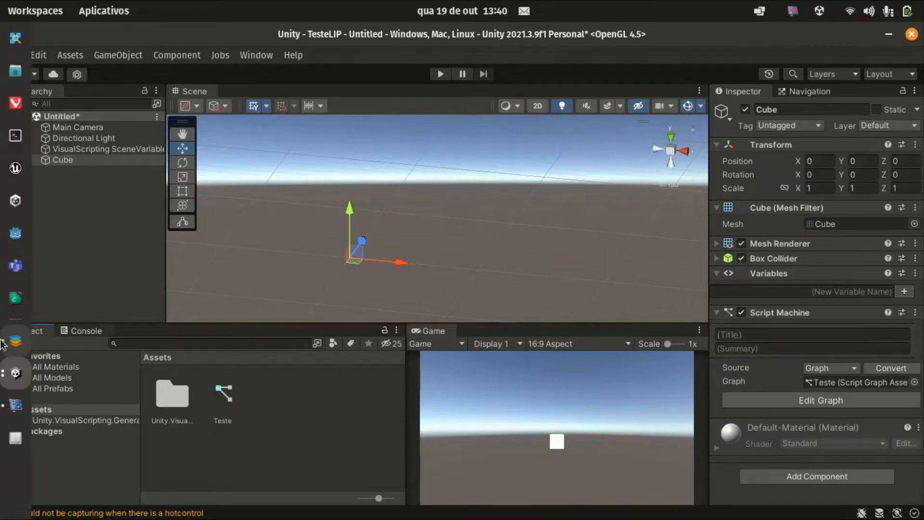
mouse_move(16, 375)
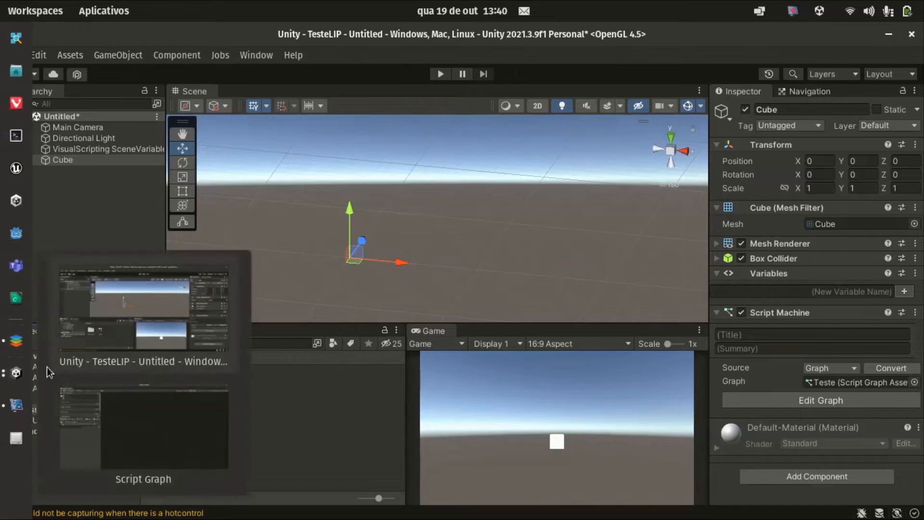
left_click(146, 409)
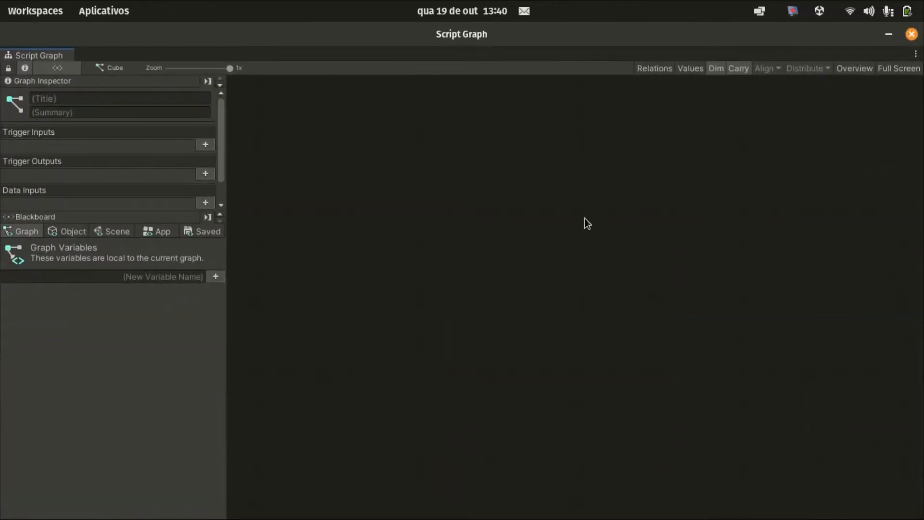
key("alt+Tab")
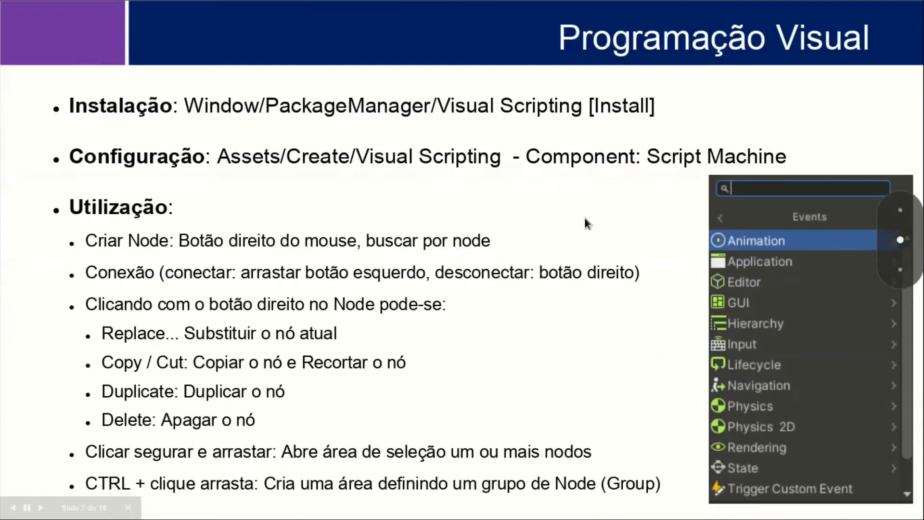